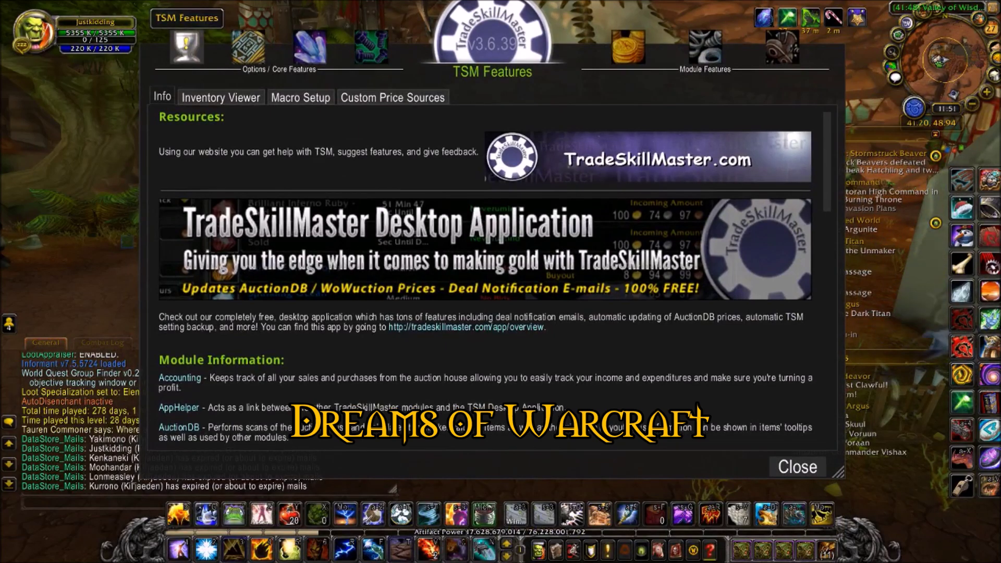
Step: In TSM Options' Profiles settings, switch the existing profile from Default to the personal saved profile
{"action": "left_click", "coordinate": [249, 47]}
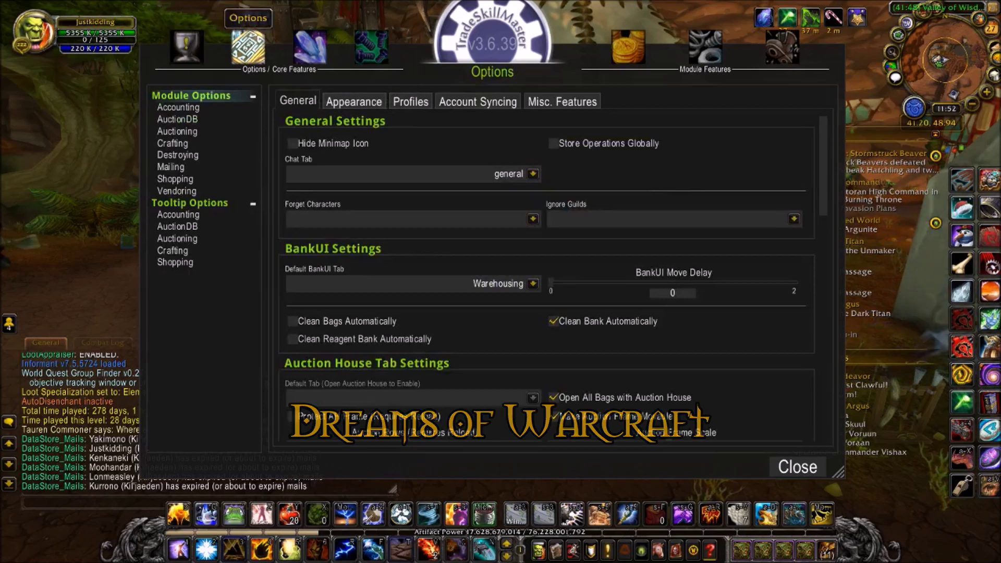
{"action": "left_click", "coordinate": [410, 102]}
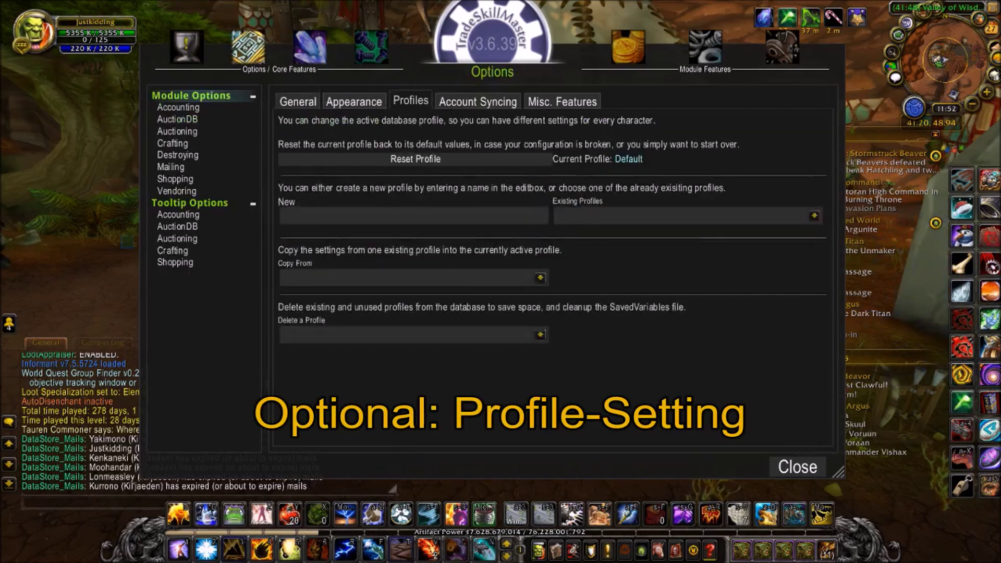
{"action": "left_click", "coordinate": [814, 215]}
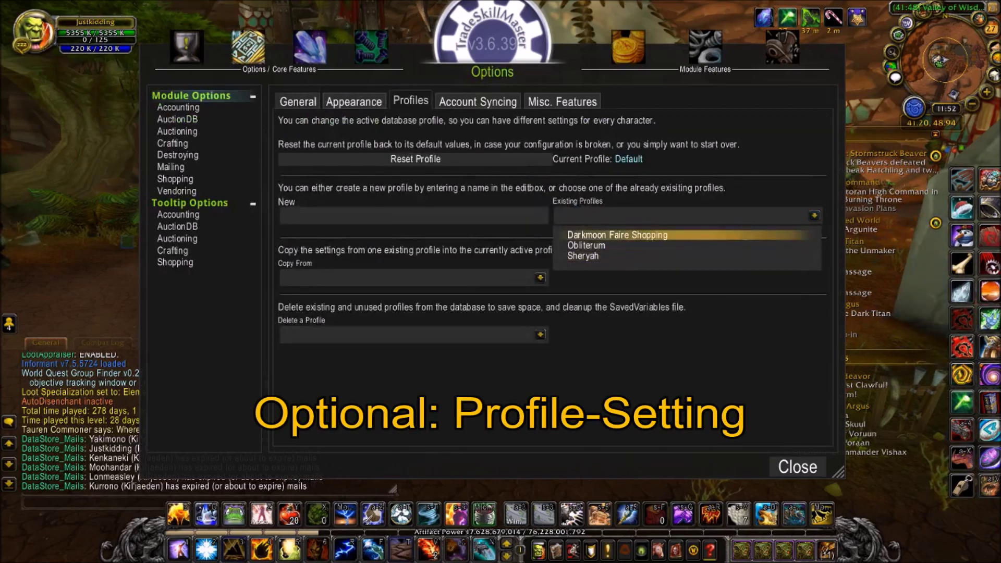
{"action": "left_click", "coordinate": [583, 256]}
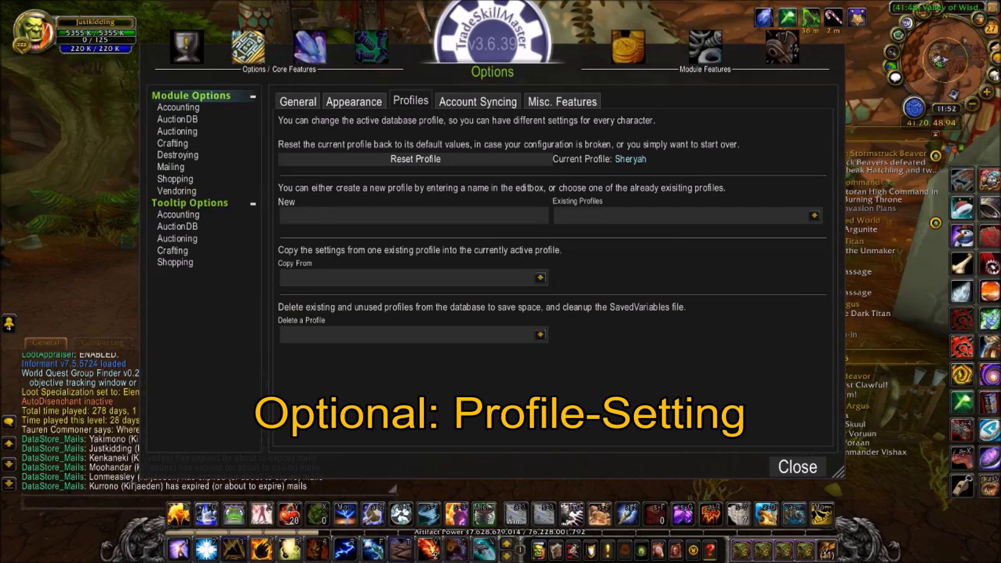
{"action": "left_click", "coordinate": [814, 215]}
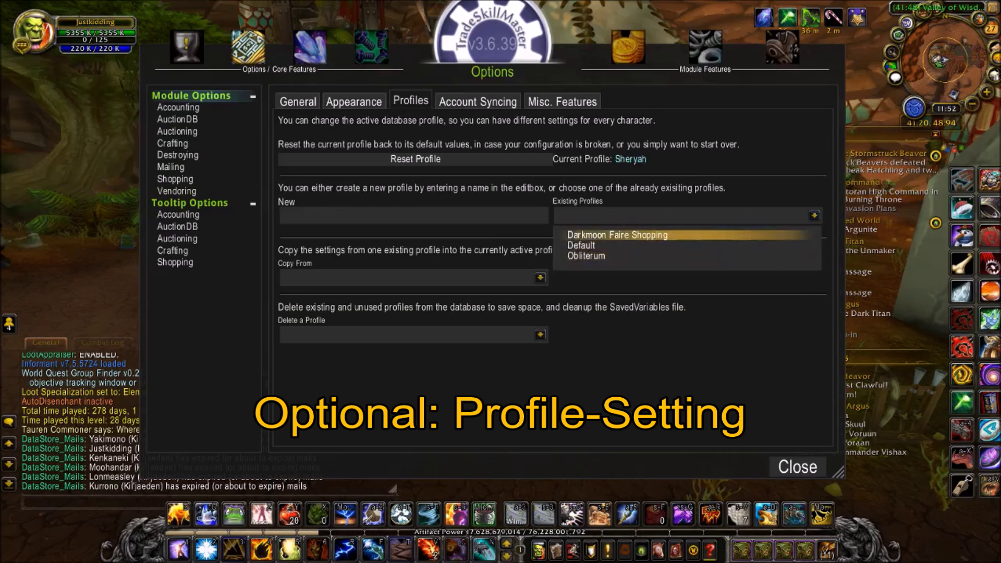
{"action": "left_click", "coordinate": [581, 245]}
{"action": "left_click", "coordinate": [814, 216]}
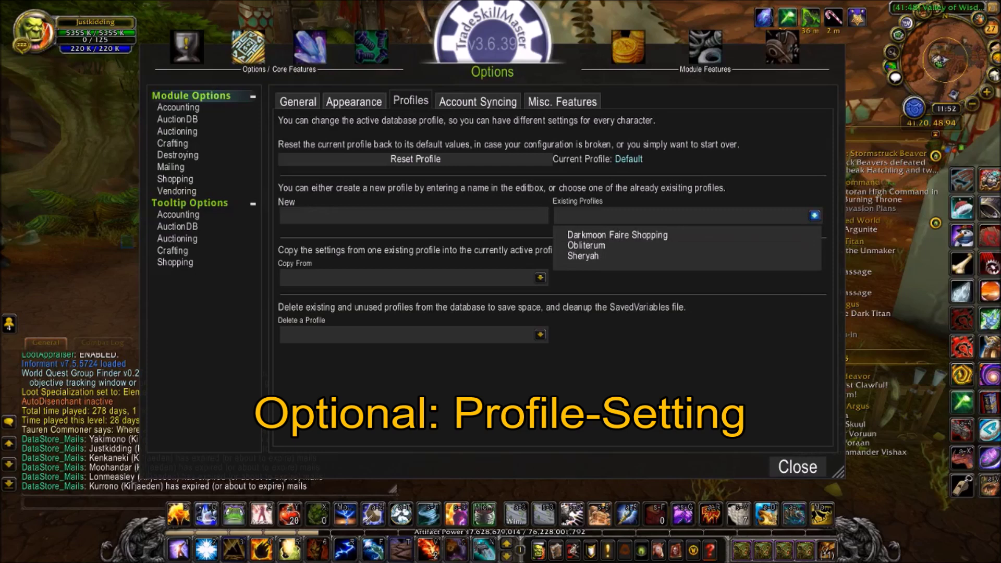
{"action": "left_click", "coordinate": [583, 256]}
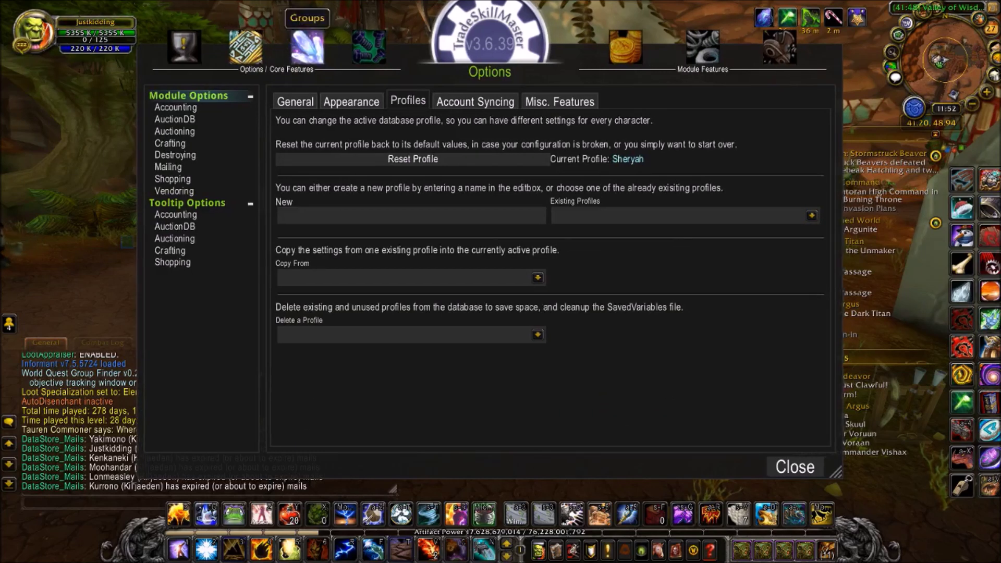
Step: Open TSM Groups and browse the Alchemy, Battle Pets, Blacksmithing, Enchanting and TCG Mounts groups
{"action": "left_click", "coordinate": [310, 48]}
{"action": "scroll", "coordinate": [307, 191], "scroll_direction": "up", "scroll_amount": 1}
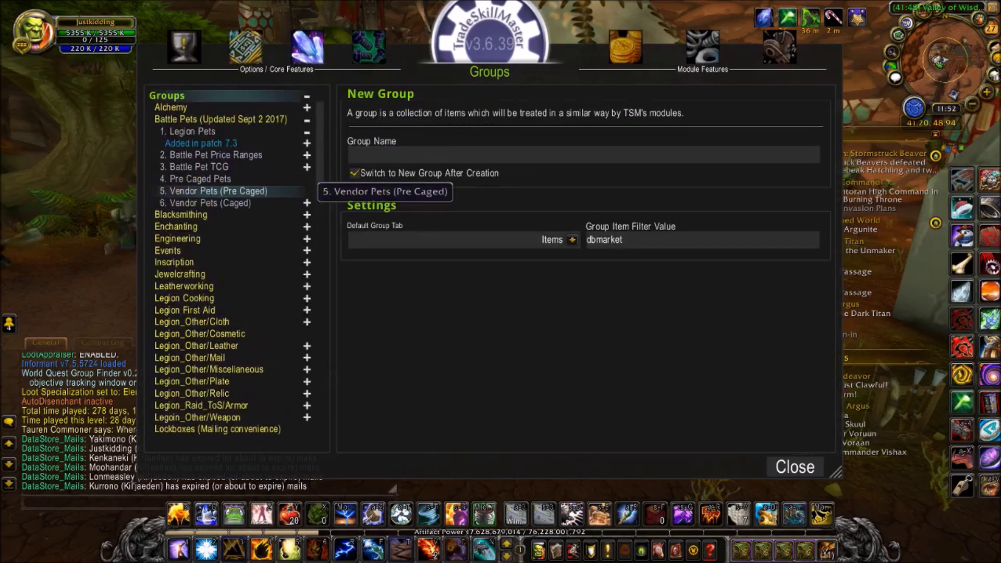
{"action": "left_click", "coordinate": [307, 119]}
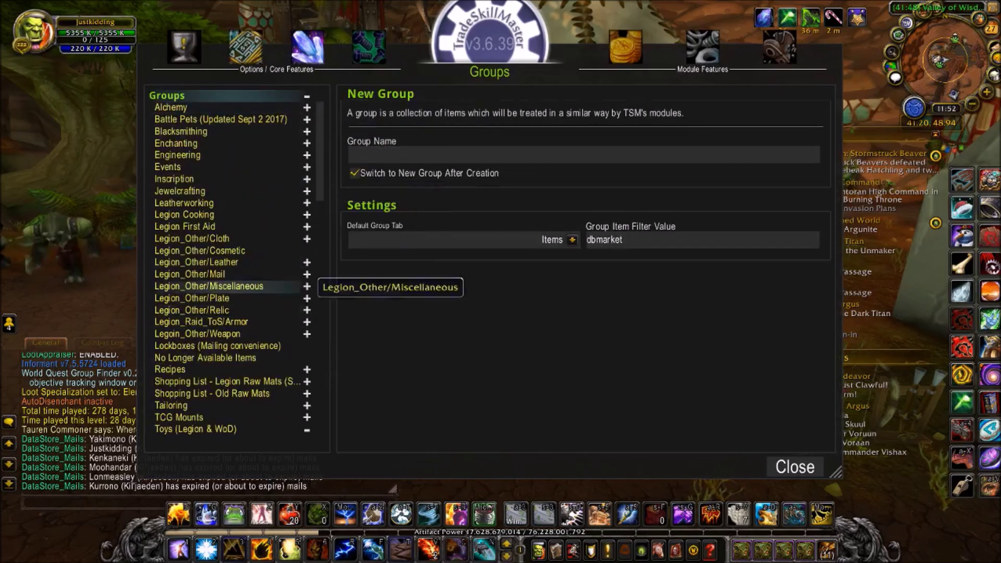
{"action": "left_click", "coordinate": [172, 108]}
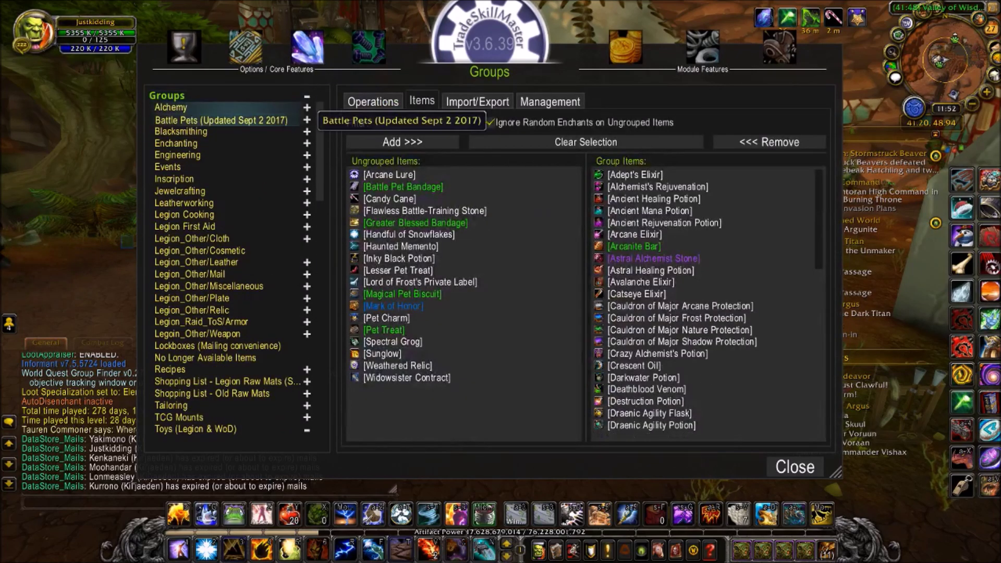
{"action": "left_click", "coordinate": [219, 119]}
{"action": "left_click", "coordinate": [219, 132]}
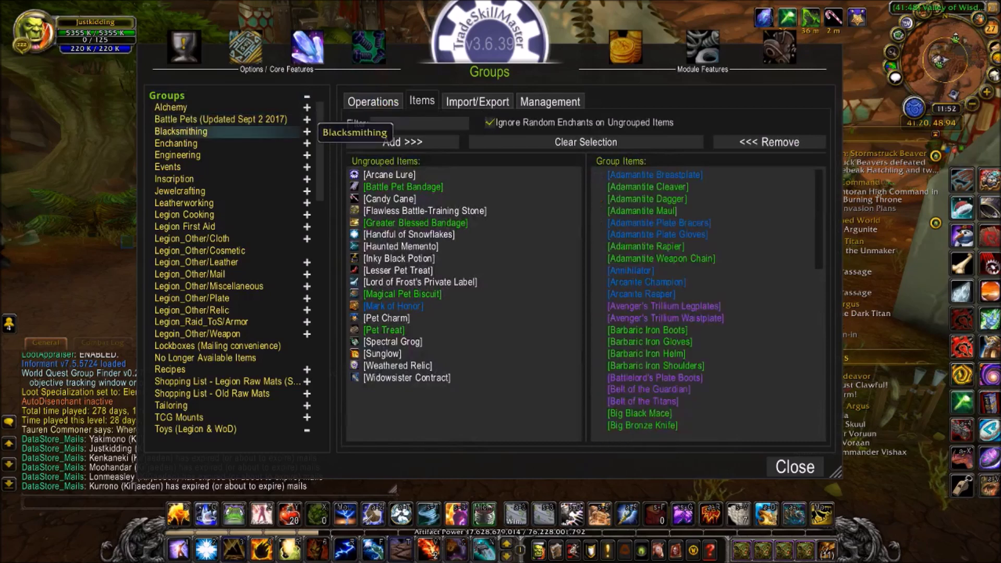
{"action": "left_click", "coordinate": [219, 143]}
{"action": "left_click", "coordinate": [307, 143]}
{"action": "scroll", "coordinate": [229, 261], "scroll_direction": "down", "scroll_amount": 6}
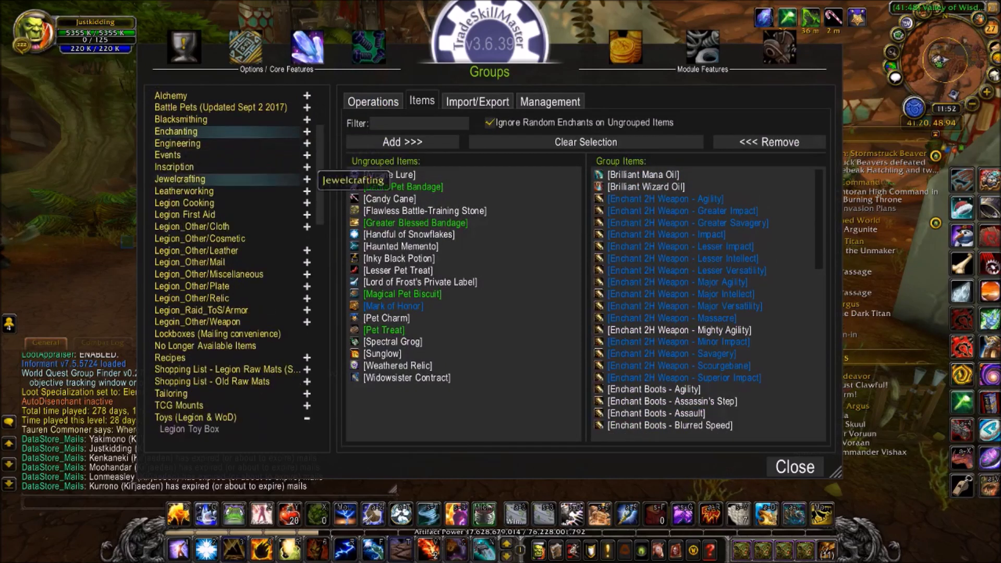
{"action": "left_click", "coordinate": [219, 298]}
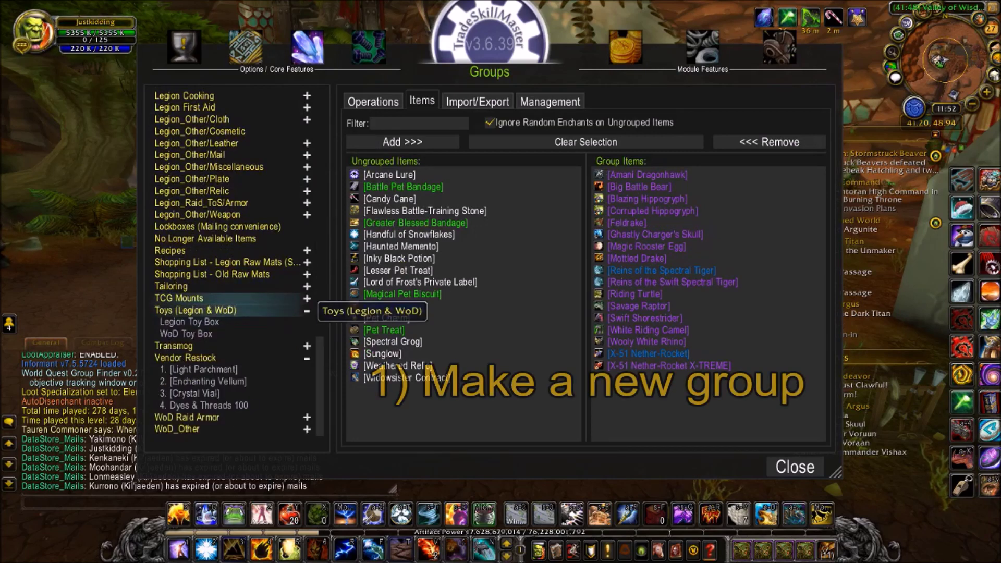
Step: Collapse the Toys and Vendor Restock branches, select Tailoring, and show its Import/Export page
{"action": "left_click", "coordinate": [307, 311]}
{"action": "left_click", "coordinate": [306, 358]}
{"action": "left_click", "coordinate": [307, 405]}
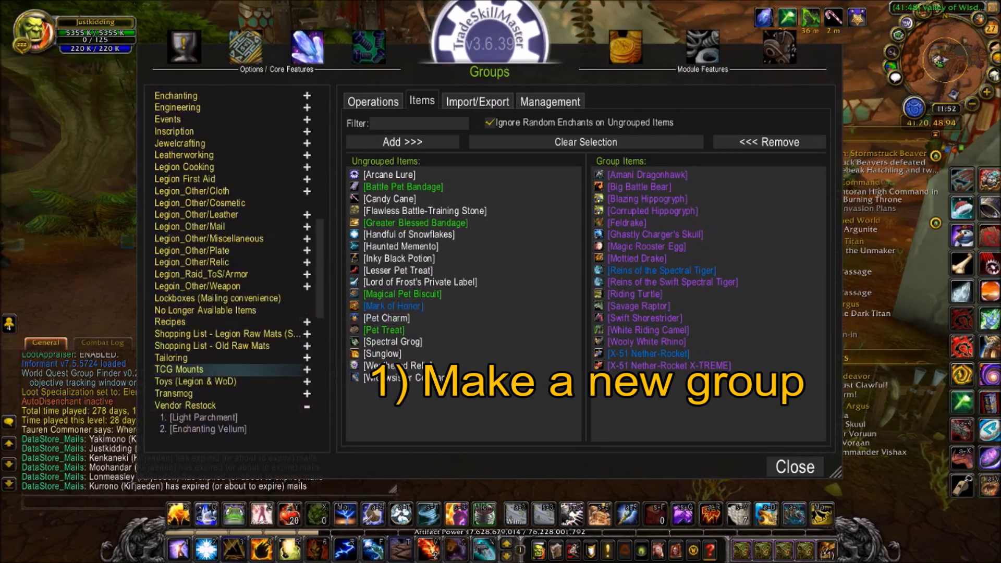
{"action": "scroll", "coordinate": [305, 402], "scroll_direction": "down", "scroll_amount": 2}
{"action": "left_click", "coordinate": [307, 358]}
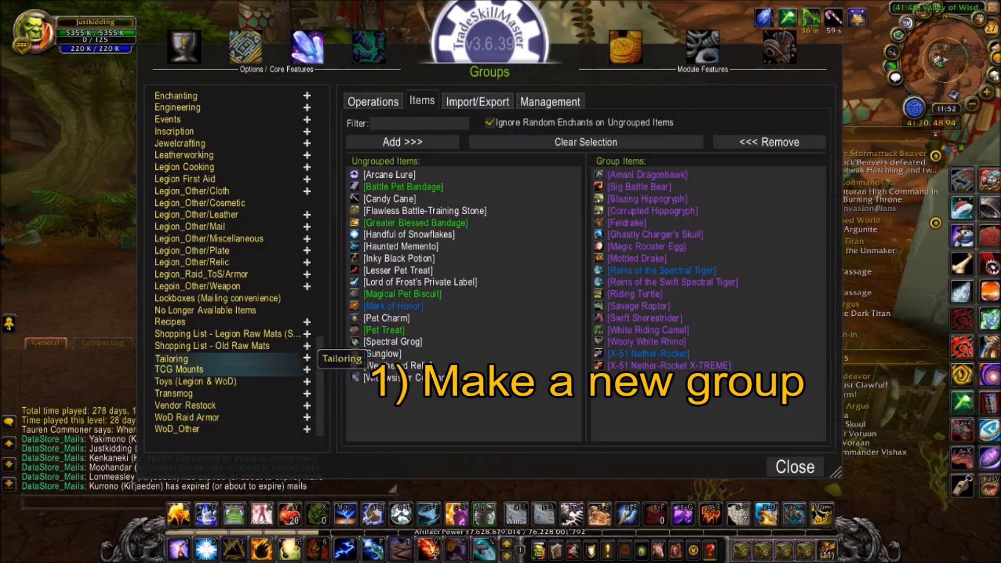
{"action": "left_click", "coordinate": [292, 358]}
{"action": "scroll", "coordinate": [292, 179], "scroll_direction": "up", "scroll_amount": 2}
{"action": "scroll", "coordinate": [292, 178], "scroll_direction": "down", "scroll_amount": 2}
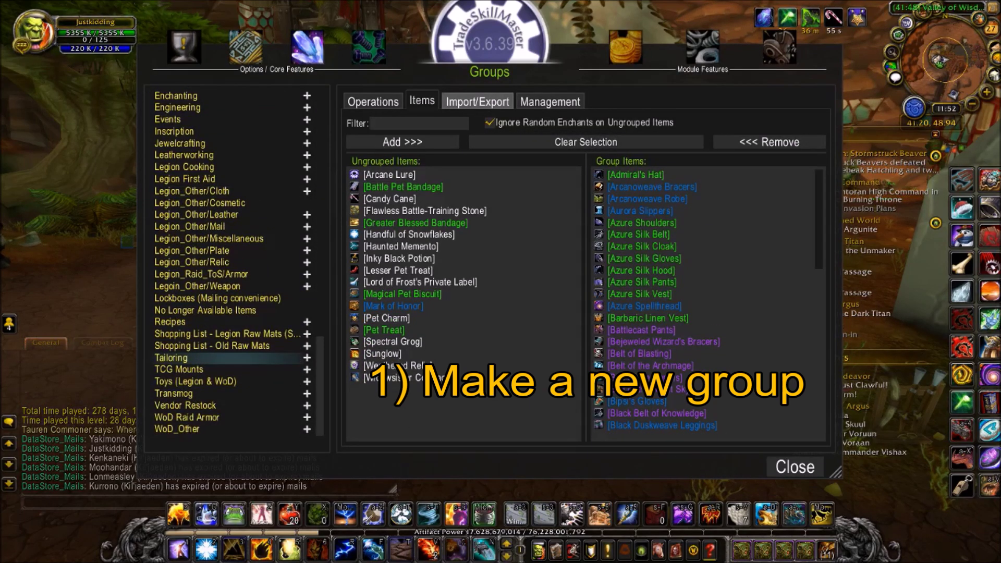
{"action": "left_click", "coordinate": [478, 100]}
{"action": "scroll", "coordinate": [292, 226], "scroll_direction": "up", "scroll_amount": 4}
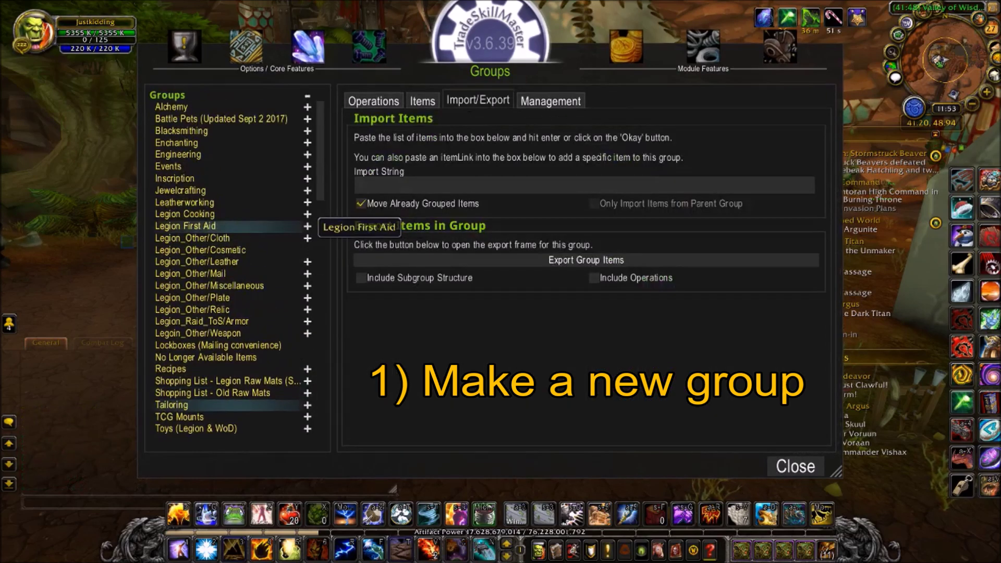
Step: Start a new top-level group and test-type 'asdfasdf' in its name field, then erase it
{"action": "left_click", "coordinate": [292, 96]}
{"action": "left_click", "coordinate": [308, 96]}
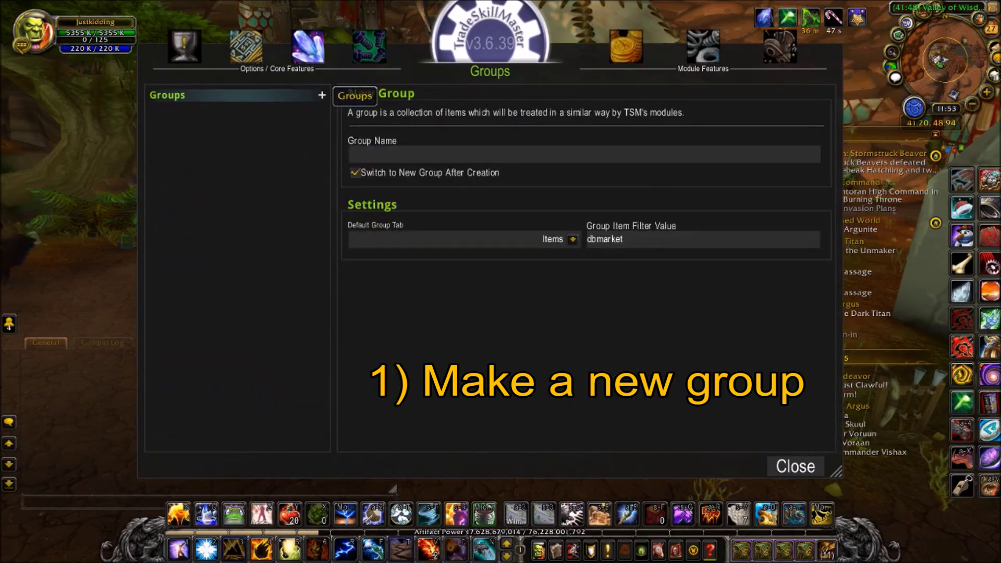
{"action": "left_click", "coordinate": [448, 154]}
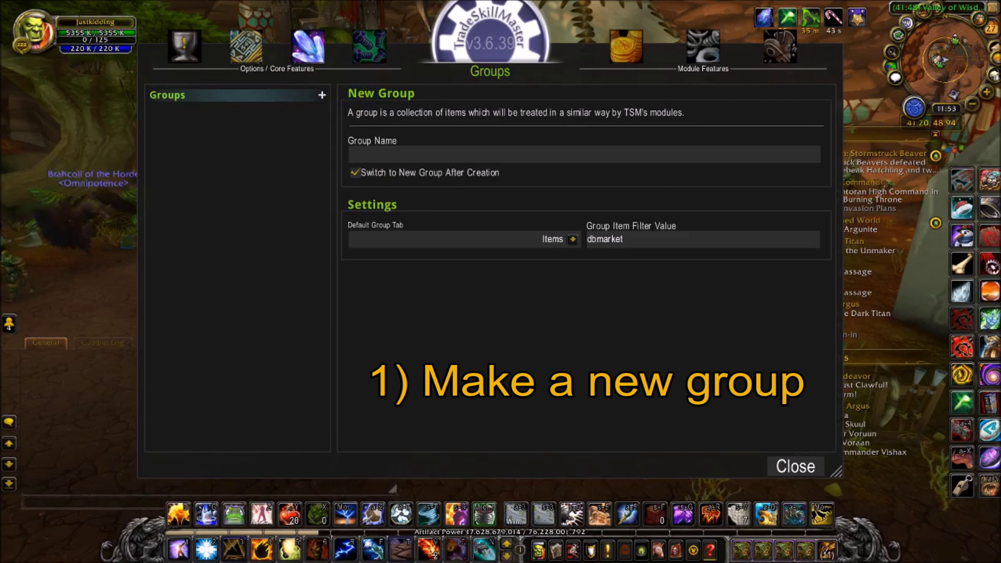
{"action": "type", "text": "asdfasdf"}
{"action": "key", "text": "BackSpace"}
{"action": "key", "text": "BackSpace"}
{"action": "key", "text": "BackSpace"}
{"action": "key", "text": "BackSpace"}
{"action": "key", "text": "BackSpace"}
{"action": "key", "text": "BackSpace"}
{"action": "key", "text": "BackSpace"}
{"action": "key", "text": "BackSpace"}
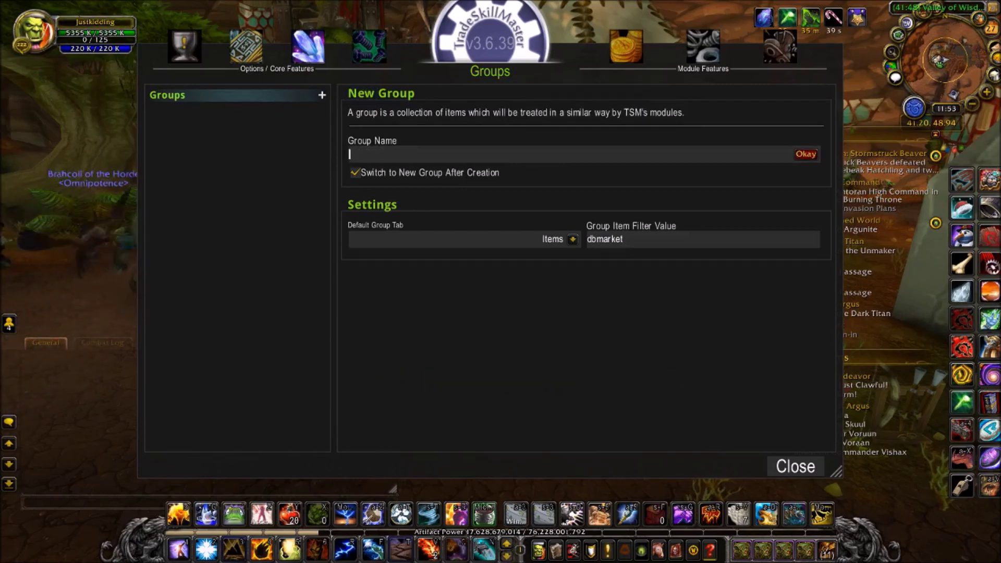
Step: Expand the group tree, select TCG Mounts, and open its Import/Export page
{"action": "left_click", "coordinate": [322, 96]}
{"action": "scroll", "coordinate": [291, 228], "scroll_direction": "down", "scroll_amount": 4}
{"action": "left_click", "coordinate": [235, 368]}
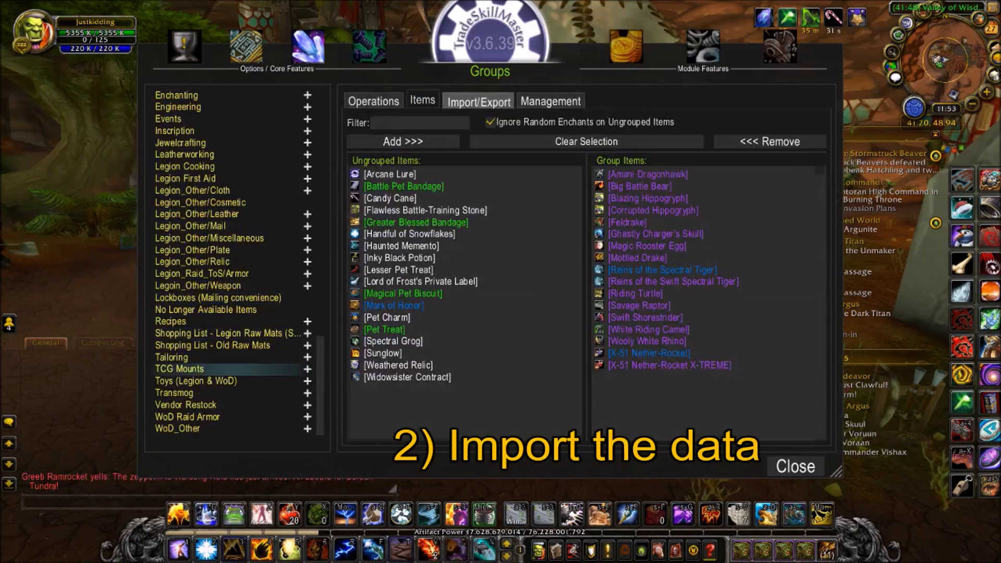
{"action": "left_click", "coordinate": [478, 101]}
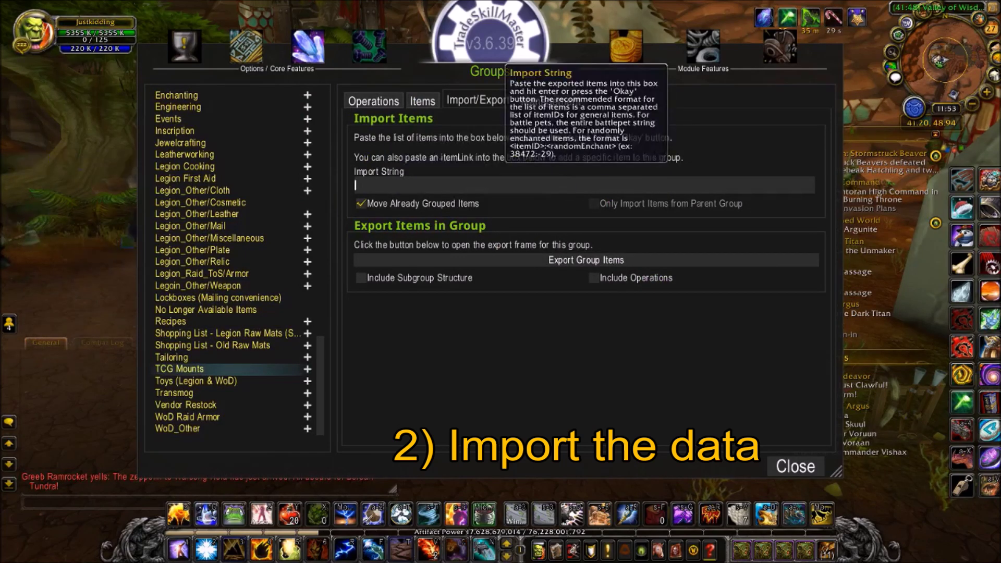
{"action": "key", "text": "alt+Tab"}
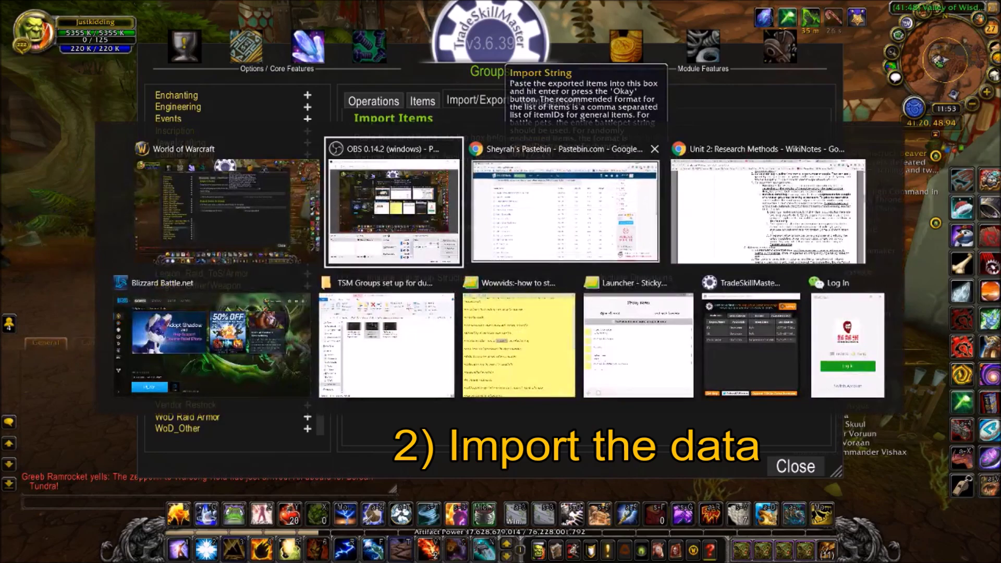
Step: Switch to Pastebin and scroll down to the TCG Mounts paste's RAW Paste Data
{"action": "left_click", "coordinate": [565, 212]}
{"action": "scroll", "coordinate": [501, 313], "scroll_direction": "up", "scroll_amount": 2}
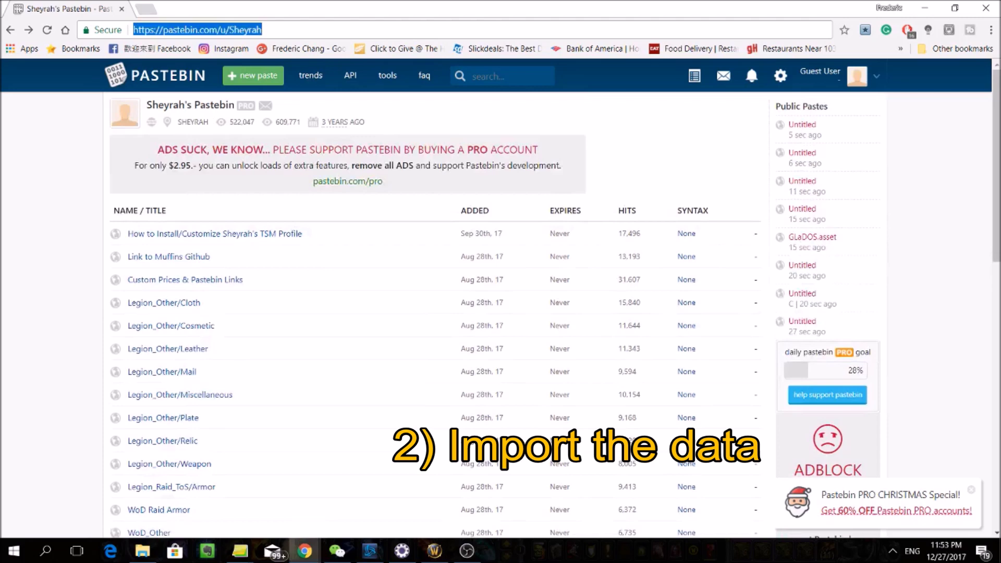
{"action": "scroll", "coordinate": [435, 175], "scroll_direction": "down", "scroll_amount": 3}
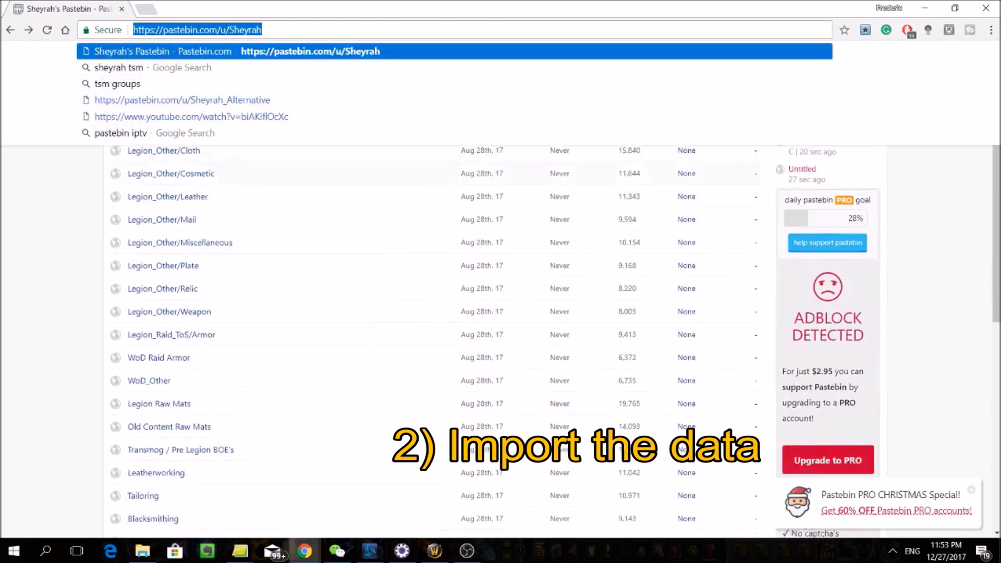
{"action": "scroll", "coordinate": [433, 339], "scroll_direction": "down", "scroll_amount": 5}
{"action": "left_click", "coordinate": [323, 302]}
{"action": "scroll", "coordinate": [156, 296], "scroll_direction": "down", "scroll_amount": 4}
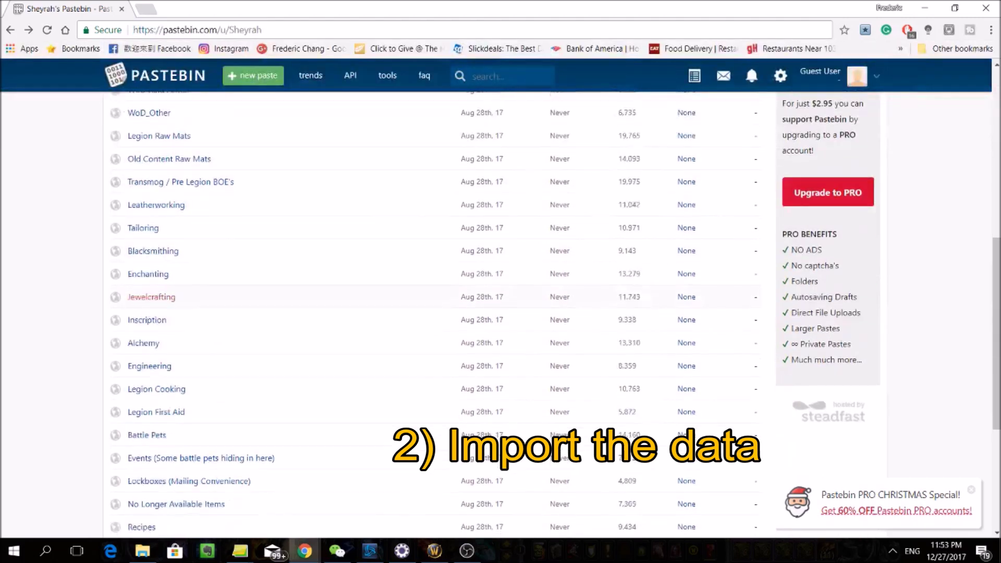
{"action": "scroll", "coordinate": [433, 339], "scroll_direction": "down", "scroll_amount": 2}
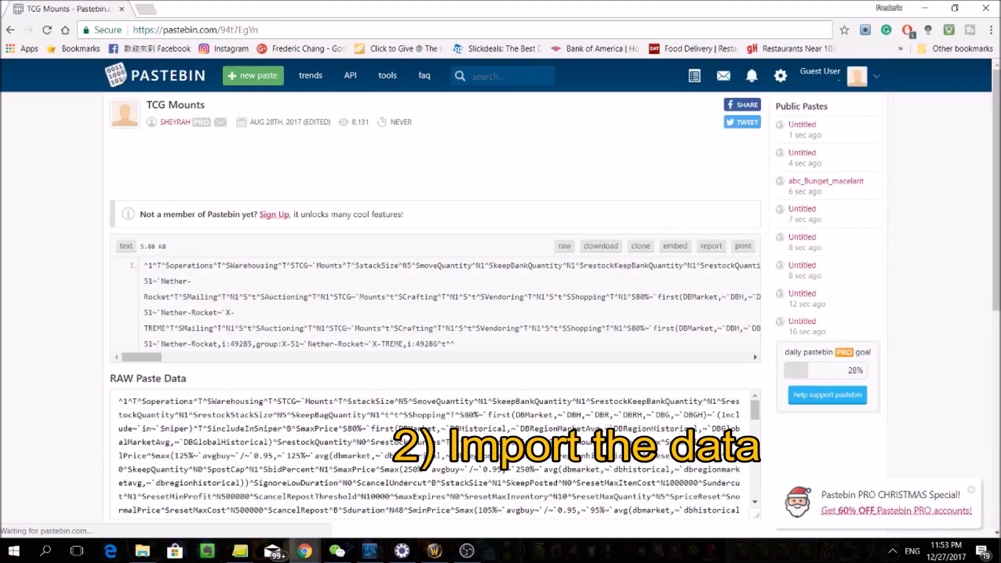
{"action": "scroll", "coordinate": [436, 302], "scroll_direction": "down", "scroll_amount": 1}
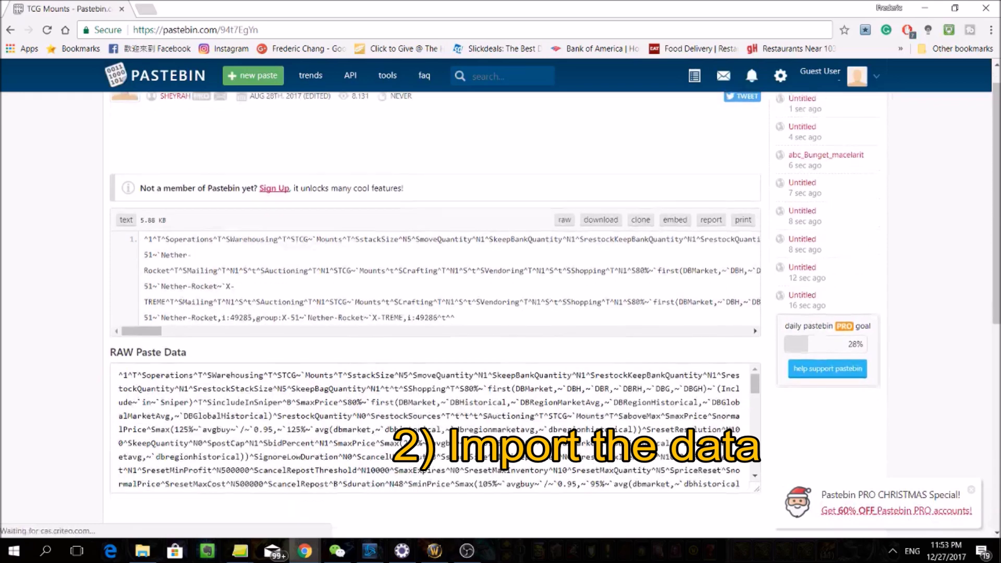
{"action": "scroll", "coordinate": [435, 312], "scroll_direction": "up", "scroll_amount": 1}
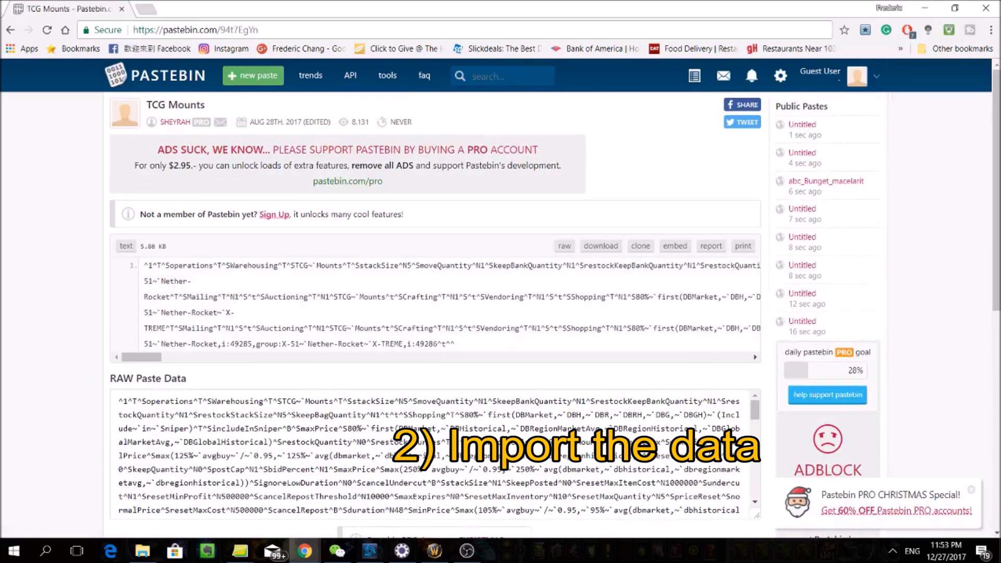
Step: Select and copy the entire raw TCG Mounts group string, then return to the game
{"action": "left_click", "coordinate": [240, 456]}
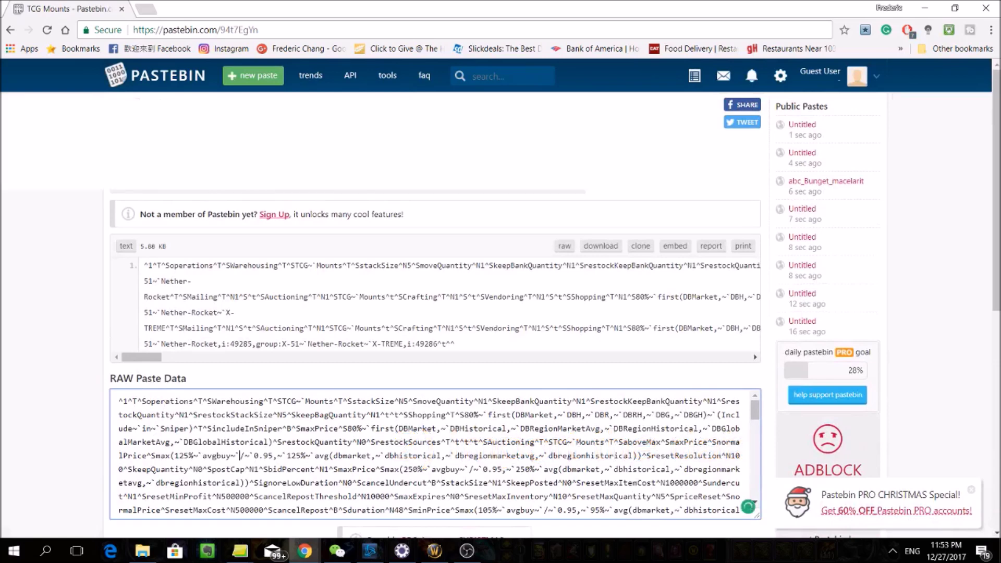
{"action": "key", "text": "ctrl+a"}
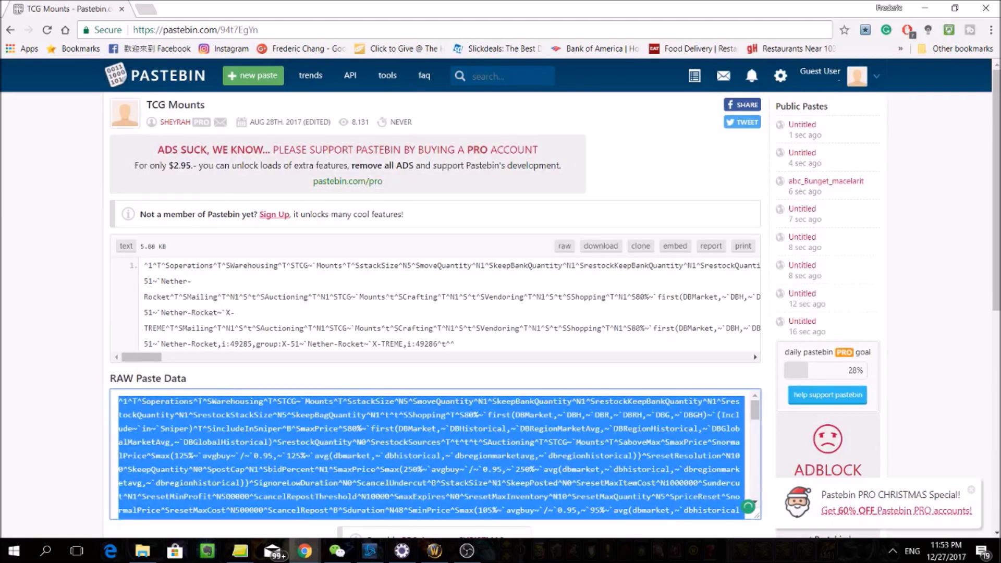
{"action": "right_click", "coordinate": [239, 456]}
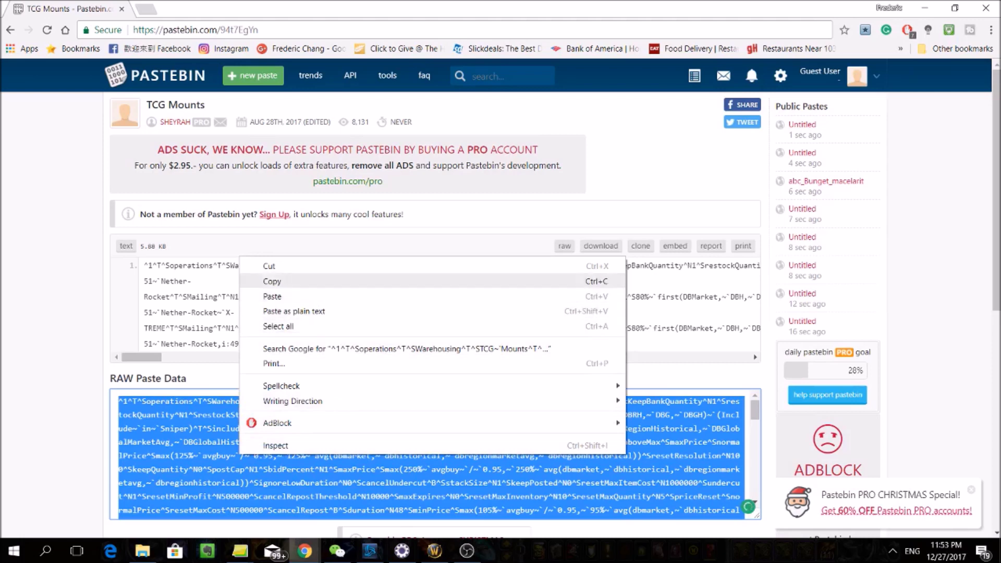
{"action": "left_click", "coordinate": [272, 281]}
{"action": "key", "text": "alt+Tab"}
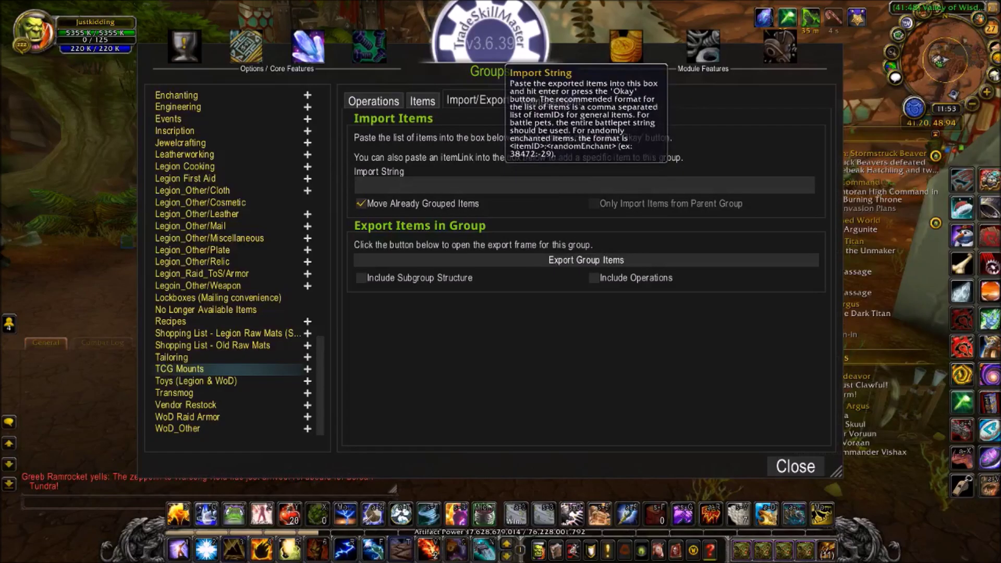
Step: Paste the TCG Mounts string into Import String and import it, replacing the Shopping and Auctioning operations
{"action": "key", "text": "ctrl+v"}
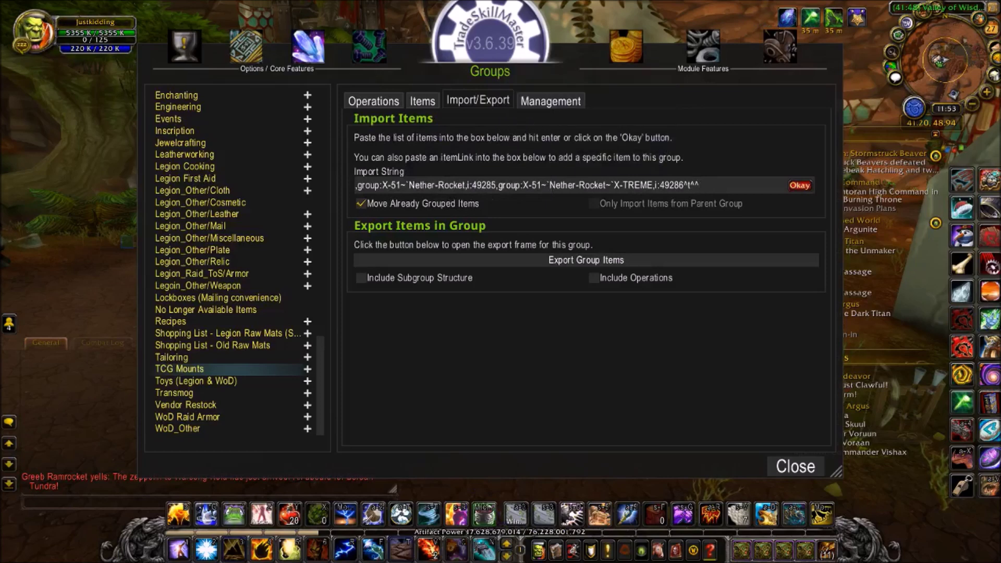
{"action": "left_click", "coordinate": [800, 186]}
{"action": "left_click", "coordinate": [413, 158]}
{"action": "left_click", "coordinate": [413, 143]}
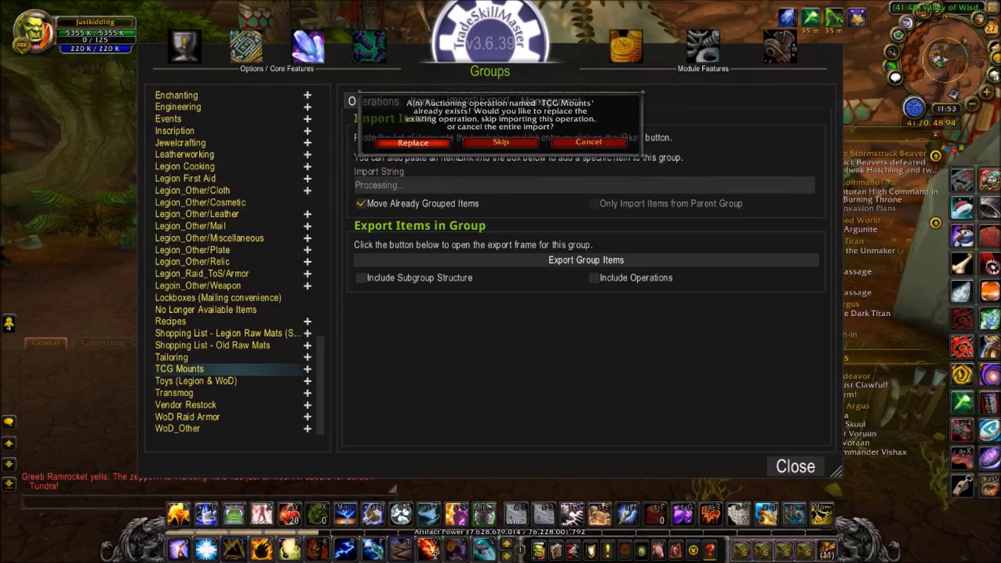
{"action": "left_click", "coordinate": [413, 142]}
Step: Collapse the TCG Mounts group and type /reload into the chat input
{"action": "scroll", "coordinate": [292, 365], "scroll_direction": "down", "scroll_amount": 5}
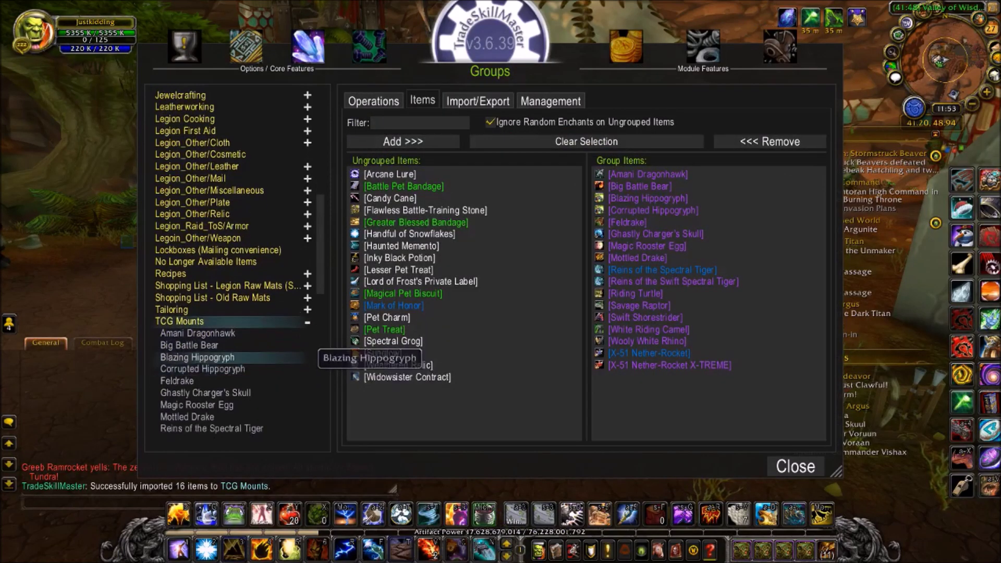
{"action": "left_click", "coordinate": [307, 227]}
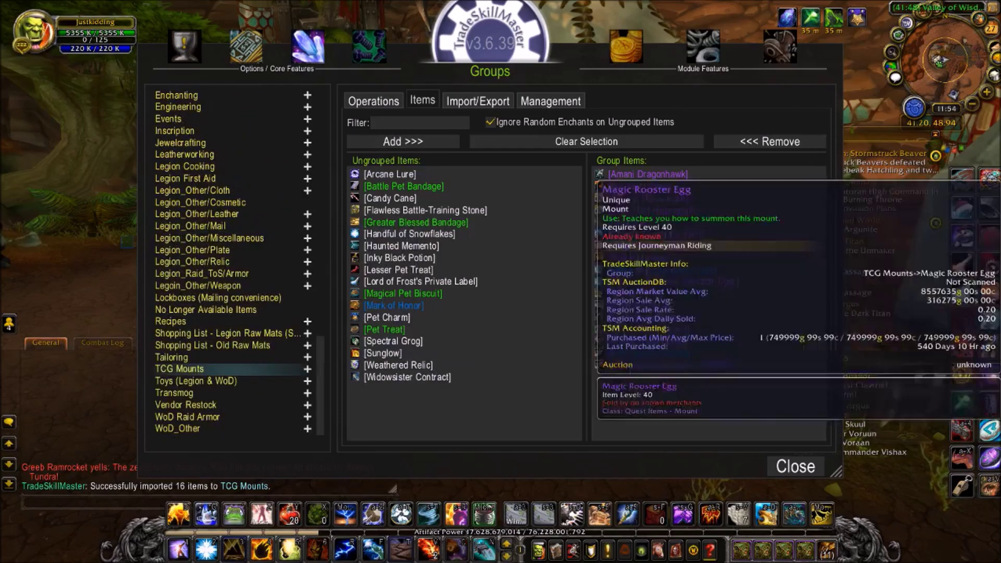
{"action": "scroll", "coordinate": [234, 261], "scroll_direction": "up", "scroll_amount": 4}
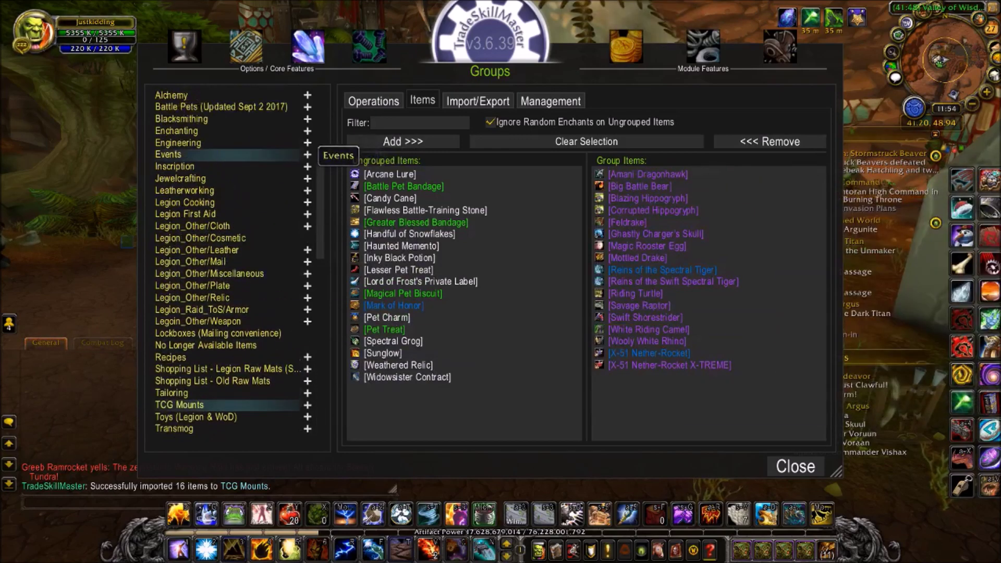
{"action": "key", "text": "Return"}
{"action": "type", "text": "/reload"}
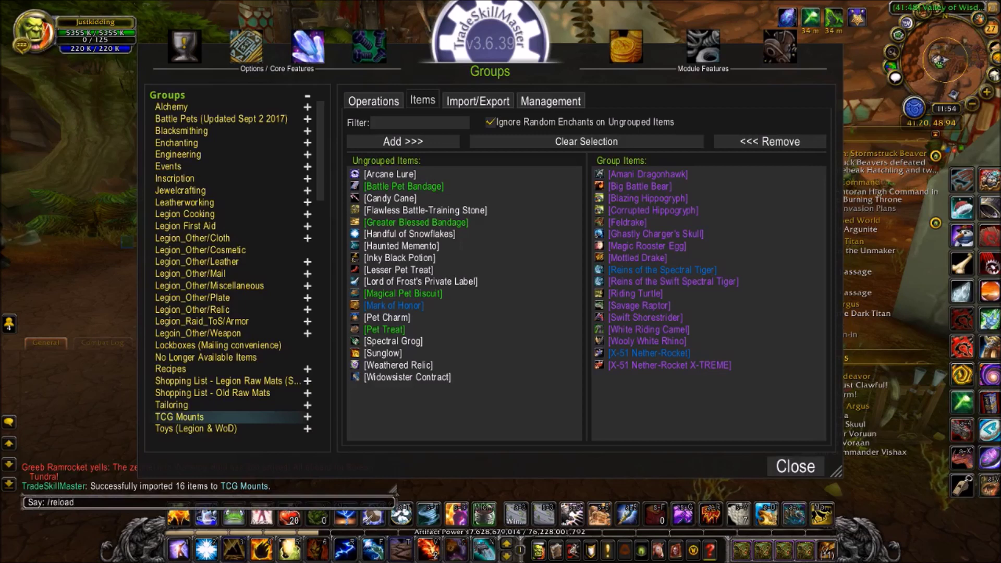
Step: Run /reload, reopen TSM's Groups page, and type 'new group blah' as a new group name
{"action": "key", "text": "Return"}
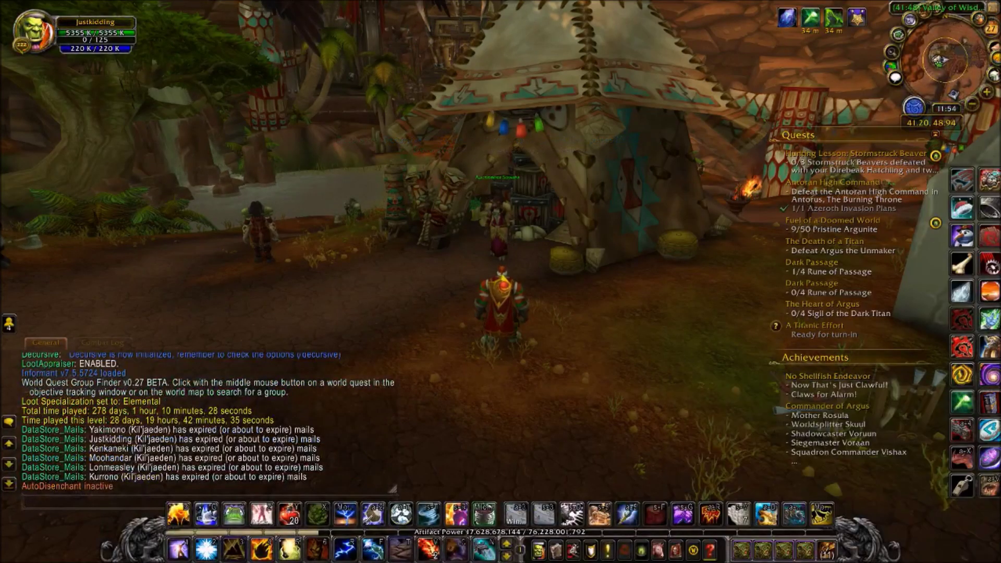
{"action": "left_click", "coordinate": [910, 20]}
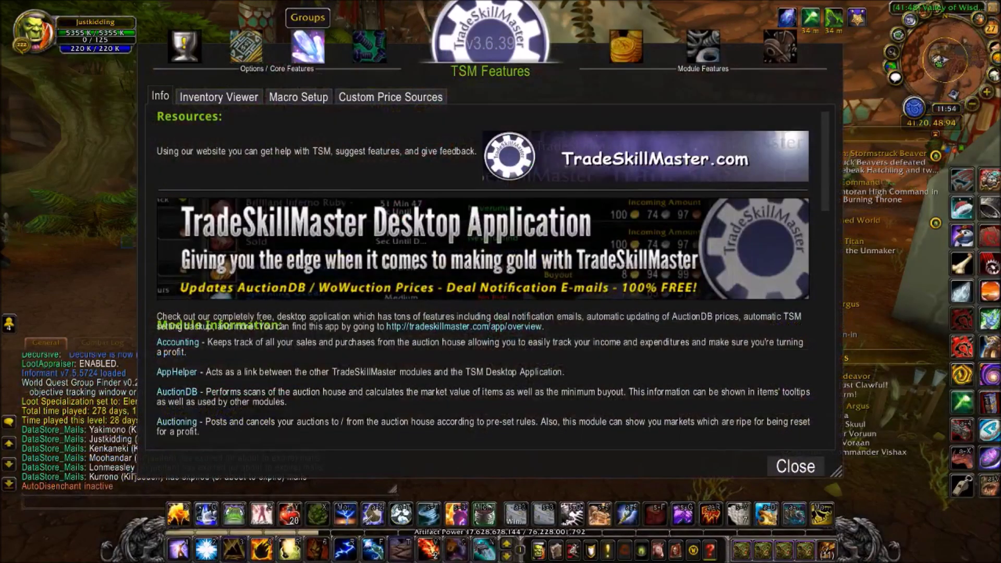
{"action": "left_click", "coordinate": [309, 47]}
{"action": "left_click", "coordinate": [522, 154]}
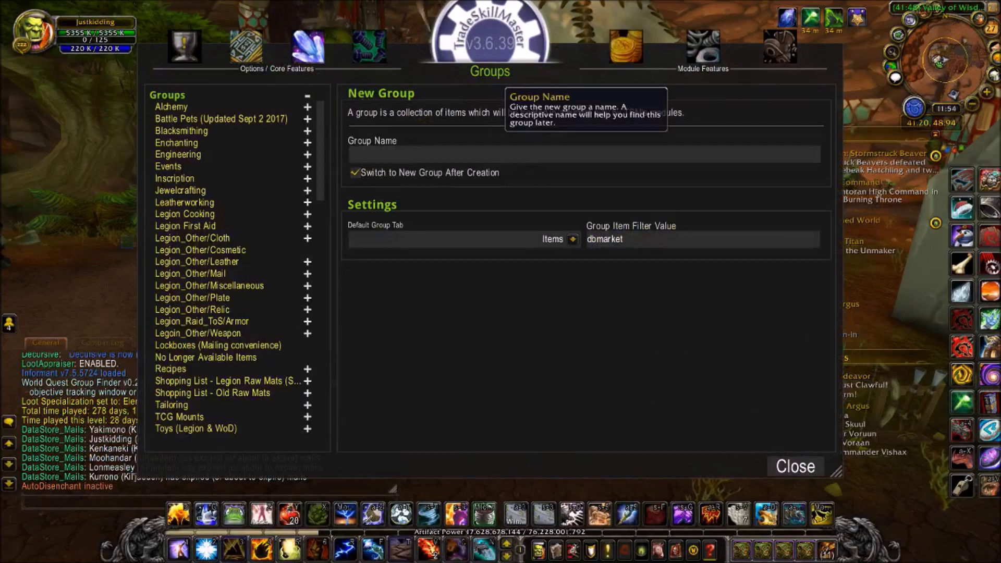
{"action": "type", "text": "new  group blah"}
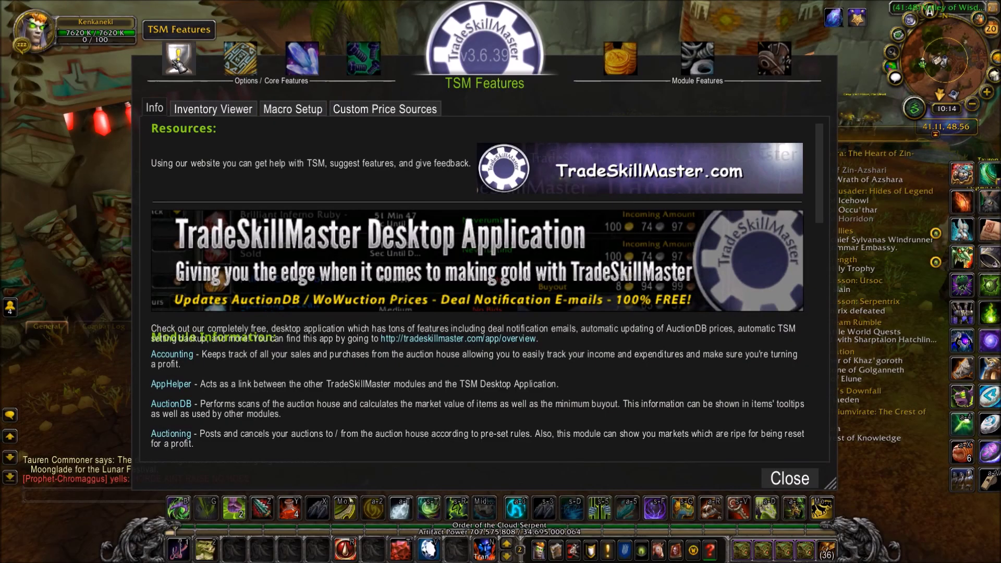
Step: On the Macro Setup tab, untick ALT so the posting macro needs only CTRL
{"action": "left_click", "coordinate": [274, 107]}
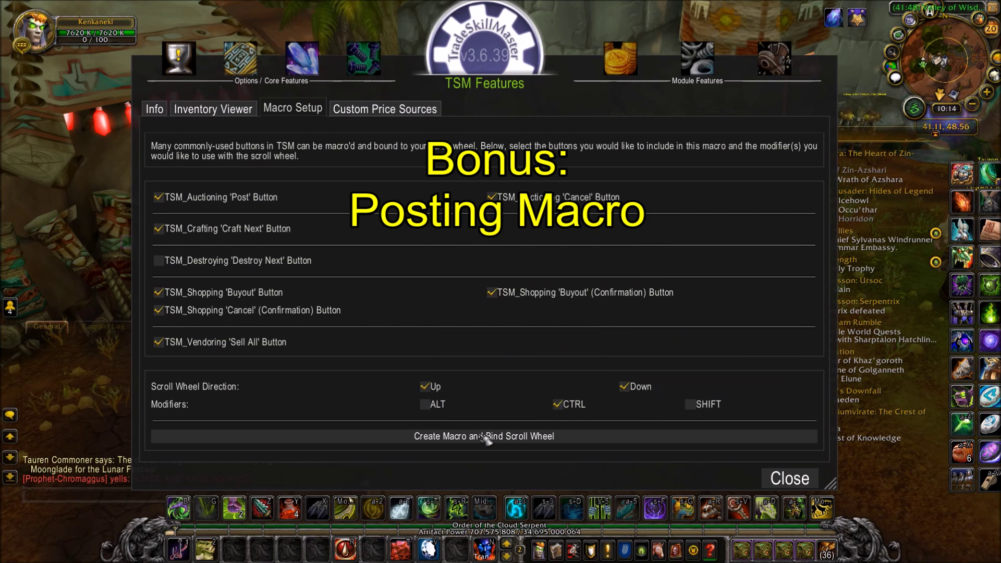
{"action": "left_click", "coordinate": [425, 405]}
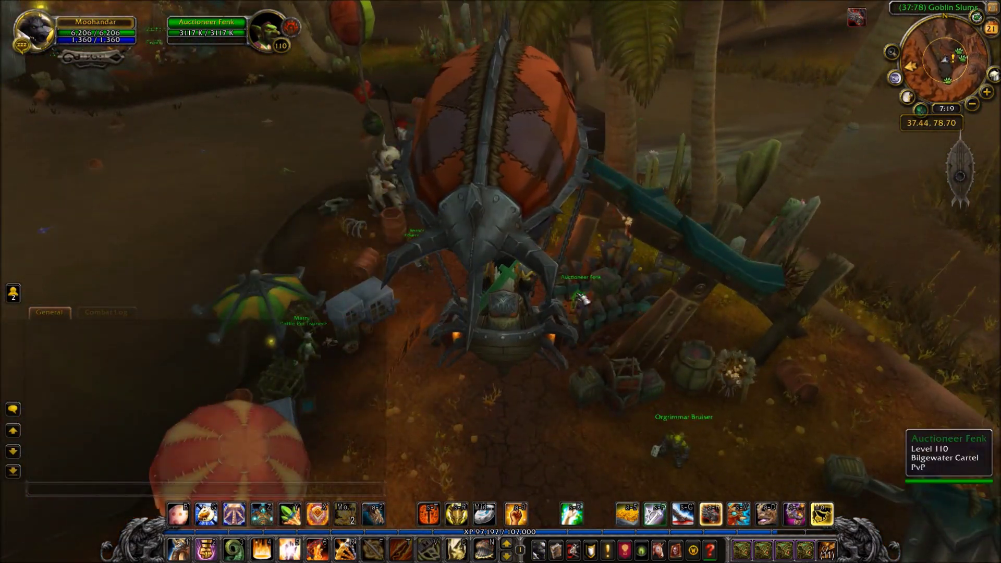
Step: Open the Goblin Slums auction house, reposition the TSM window, and switch to the Auctioning page
{"action": "right_click", "coordinate": [582, 300]}
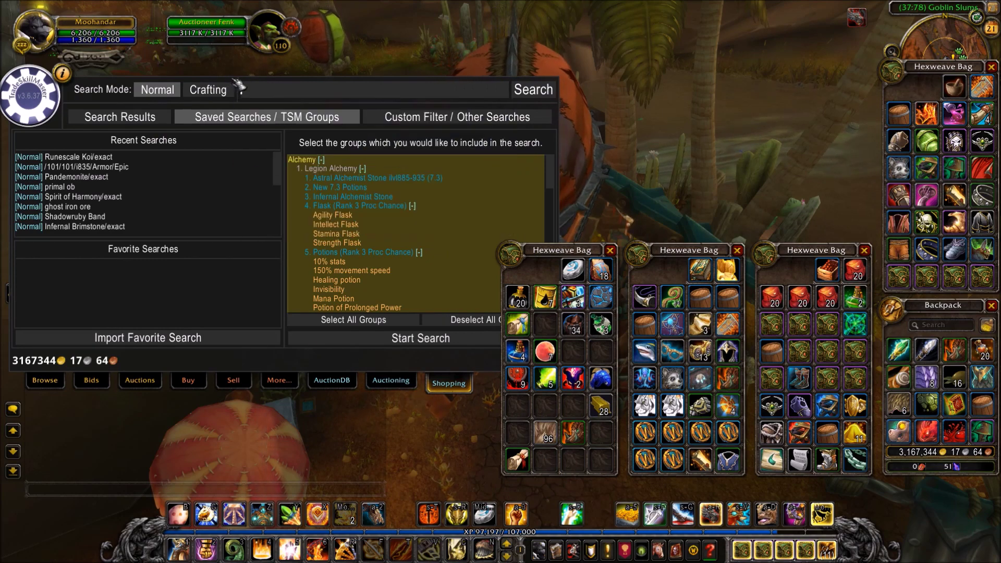
{"action": "left_click_drag", "start_coordinate": [236, 81], "coordinate": [249, 58]}
{"action": "left_click", "coordinate": [404, 359]}
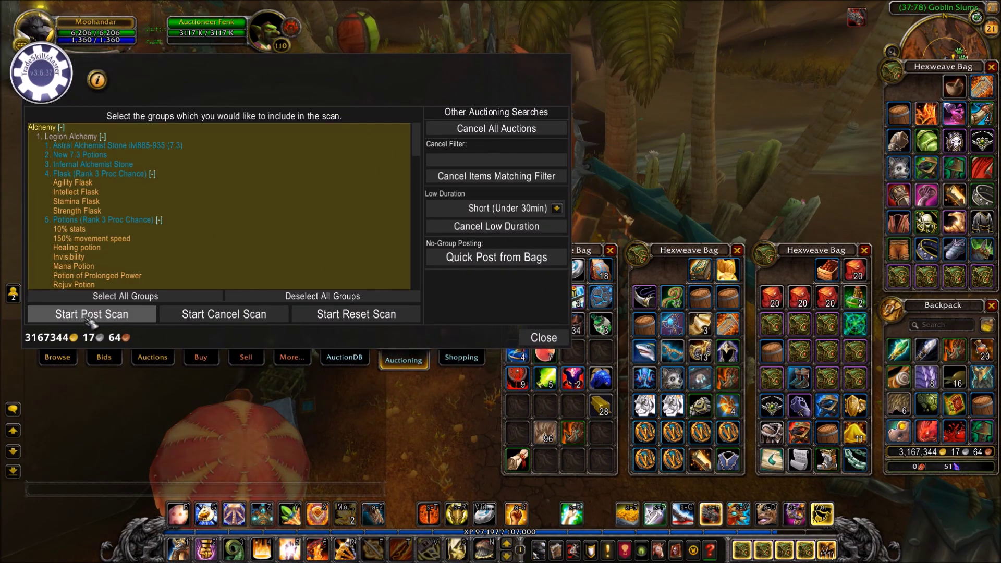